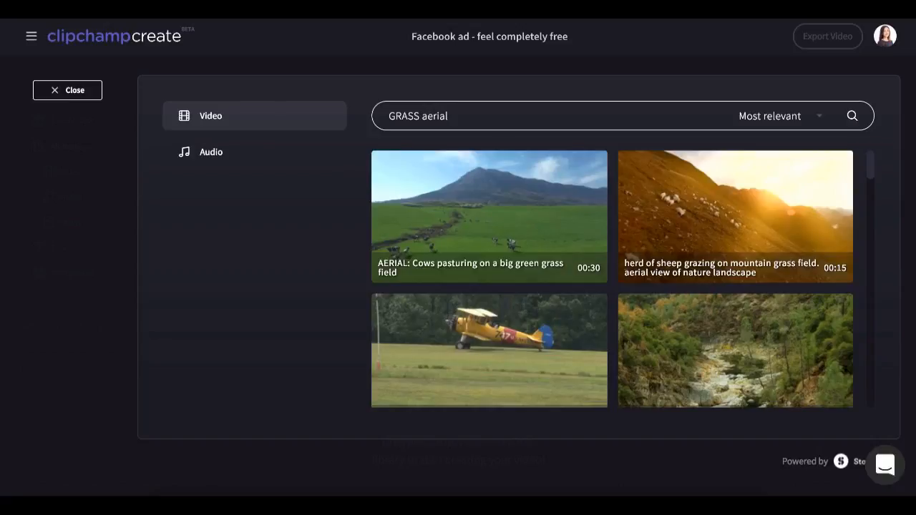
# Select the aerial cows-on-grass stock video and search the audio stock library for "pleasant".
pyautogui.click(385, 165)
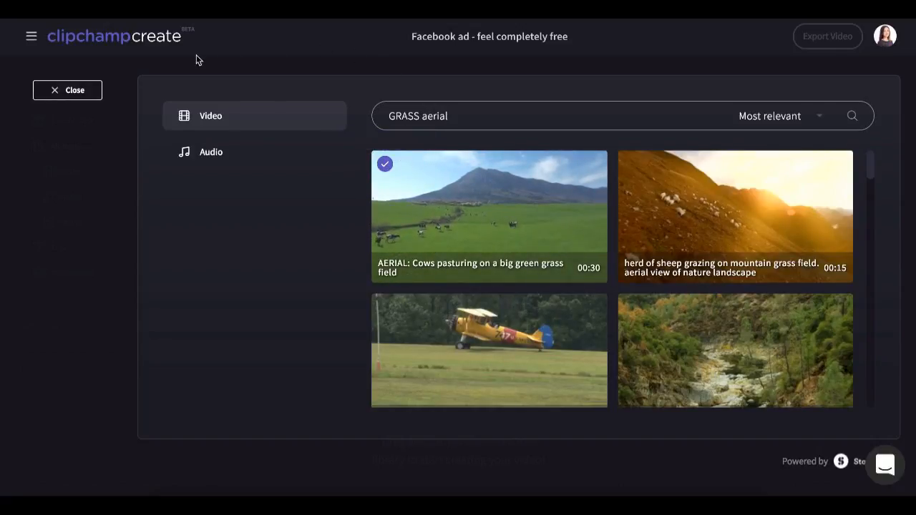
pyautogui.click(208, 151)
pyautogui.tripleClick(472, 116)
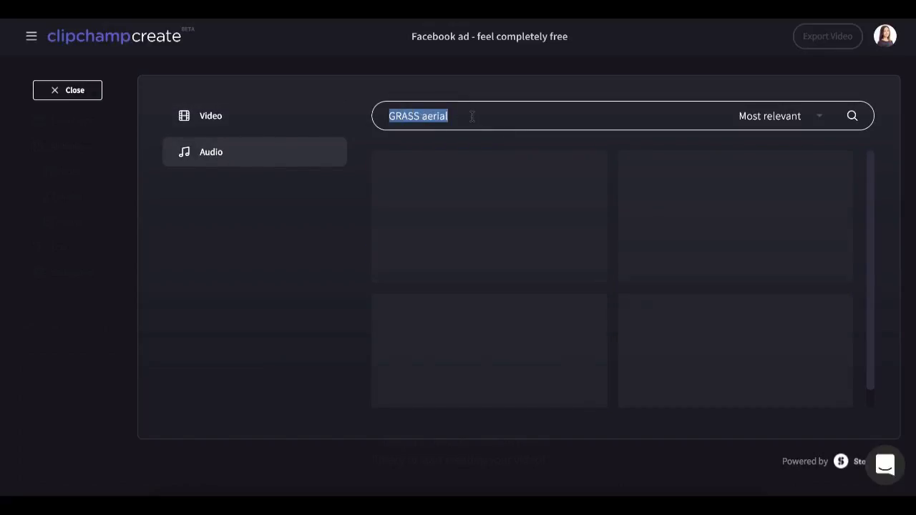
pyautogui.write('pleasant')
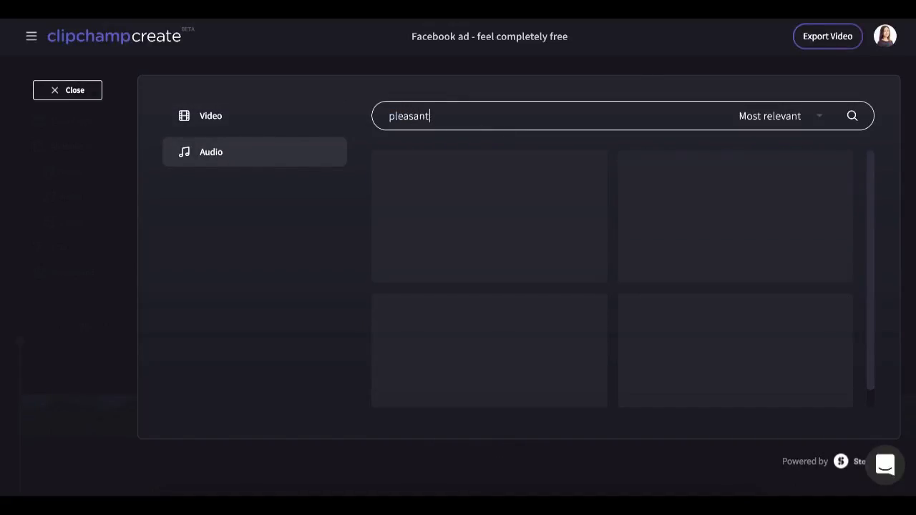
# Add the Pleasant Pastures music track from the results and close the stock library.
pyautogui.moveTo(497, 201)
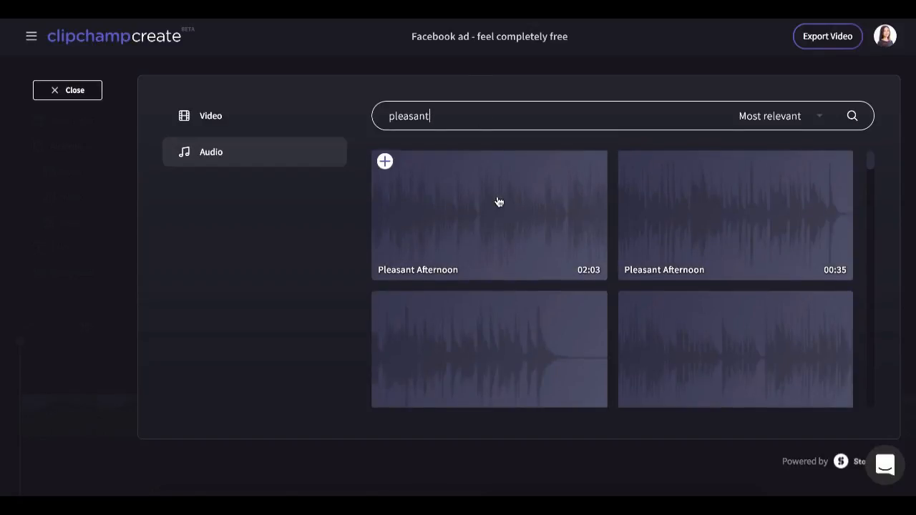
pyautogui.scroll(-1, 568, 212)
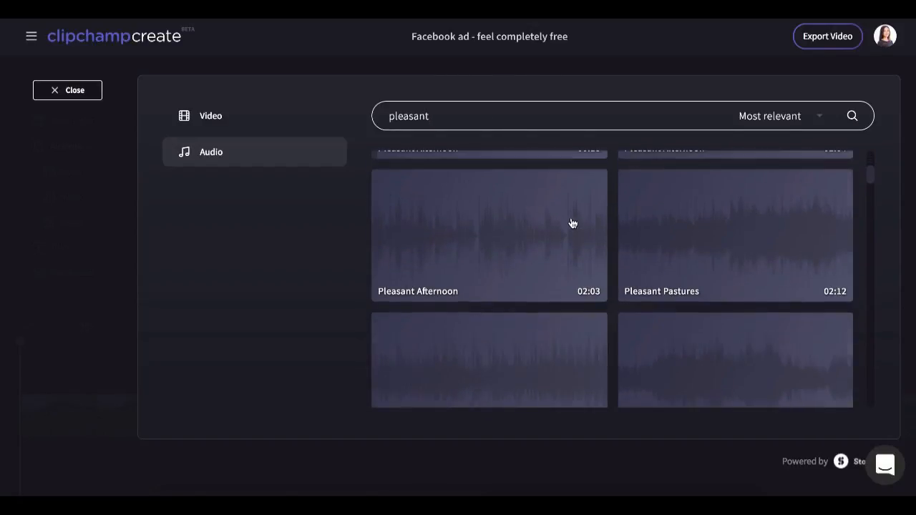
pyautogui.scroll(-3, 573, 224)
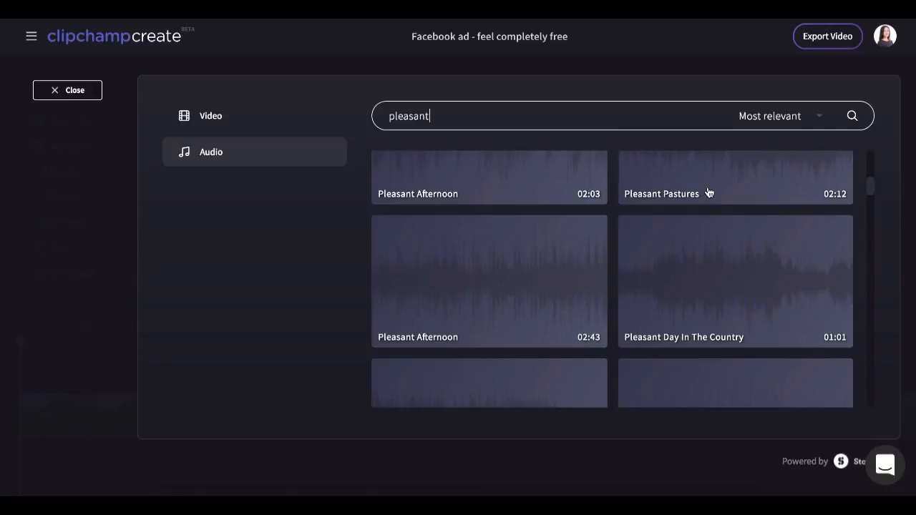
pyautogui.scroll(2, 708, 193)
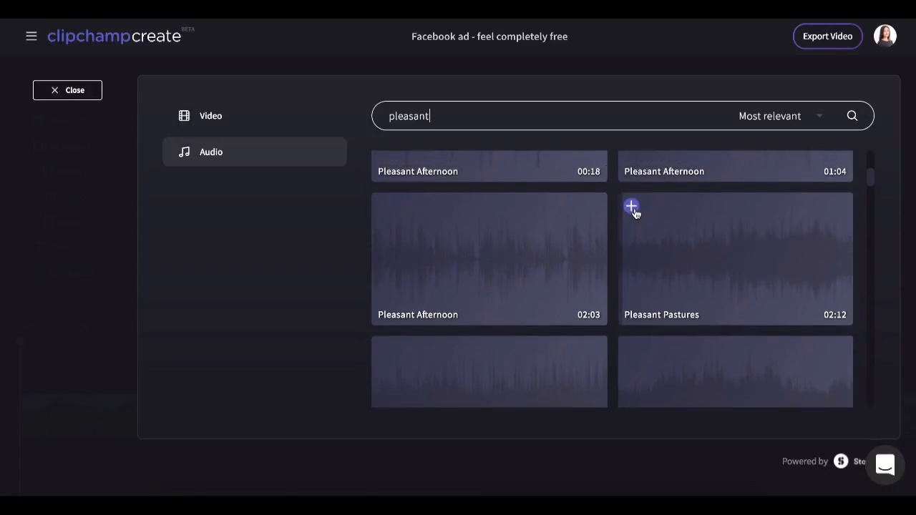
pyautogui.click(632, 208)
pyautogui.click(82, 94)
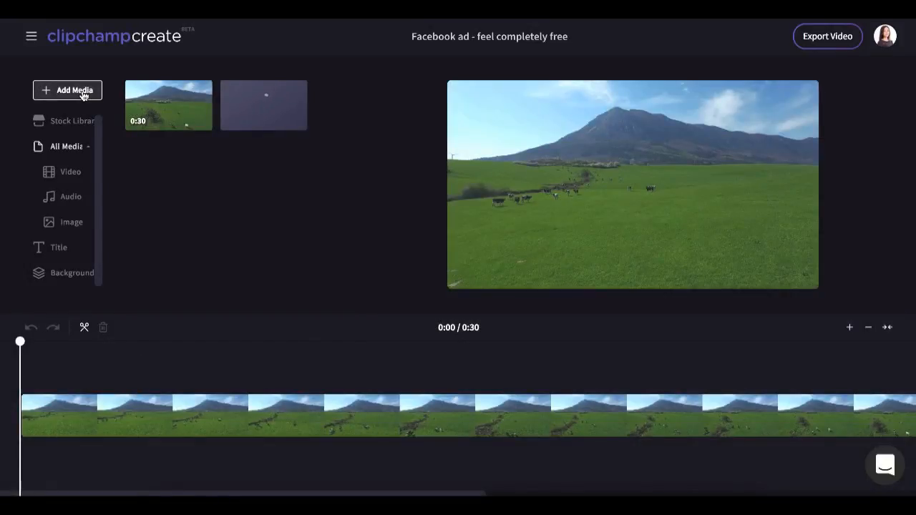
# Place the Pleasant Pastures track on the timeline beneath the video clip.
pyautogui.moveTo(24, 346)
pyautogui.mouseDown()
pyautogui.moveTo(160, 341)
pyautogui.moveTo(25, 343)
pyautogui.mouseUp()
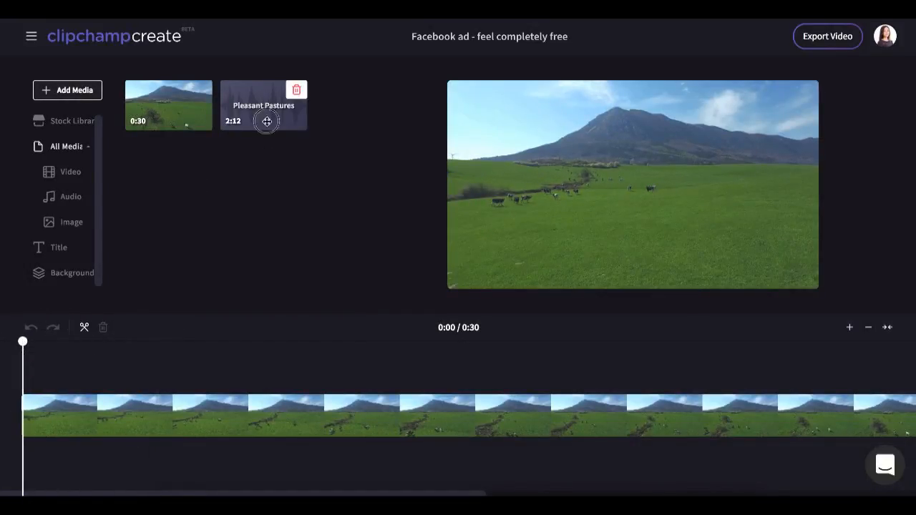
pyautogui.moveTo(266, 119); pyautogui.dragTo(75, 445)
pyautogui.click(107, 494)
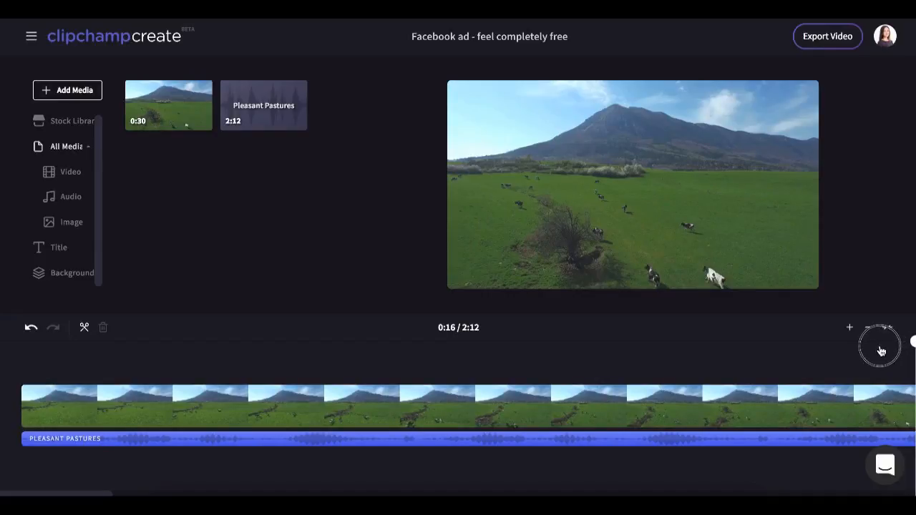
# Trim the video clip so it ends at 0:15.
pyautogui.click(866, 330)
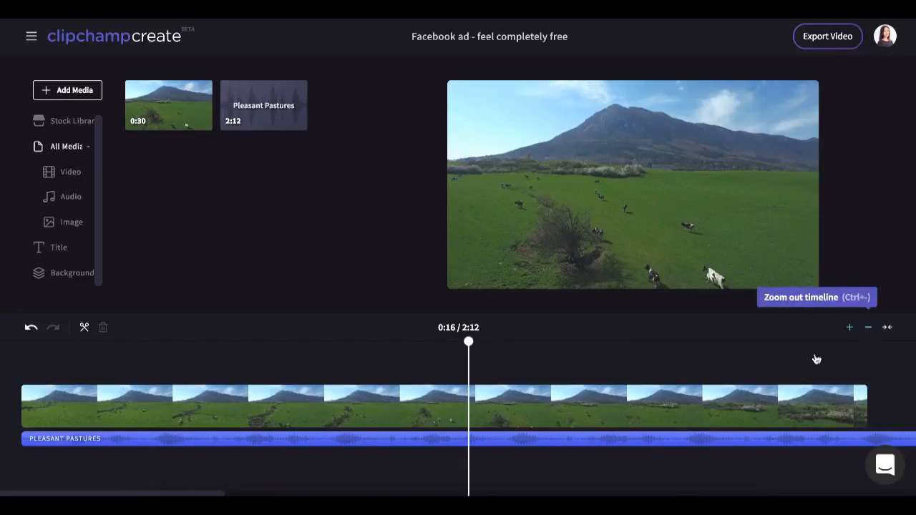
pyautogui.moveTo(469, 342); pyautogui.dragTo(448, 348)
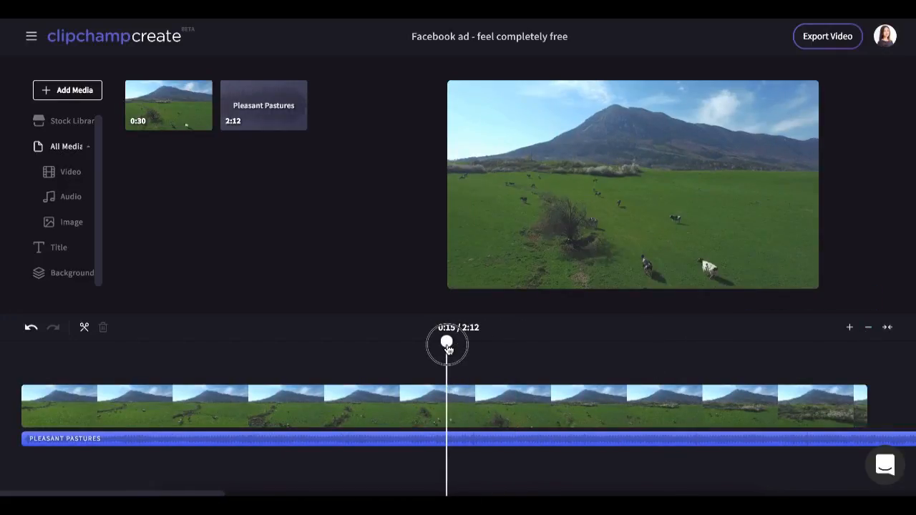
pyautogui.click(565, 410)
pyautogui.moveTo(865, 409); pyautogui.dragTo(444, 407)
# Split the music track at 0:15 and delete the part after the split.
pyautogui.click(463, 441)
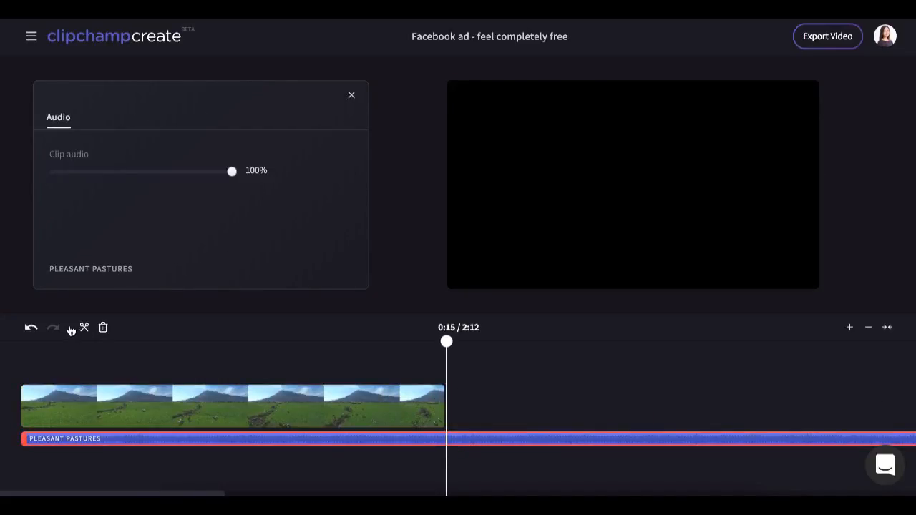
pyautogui.click(83, 329)
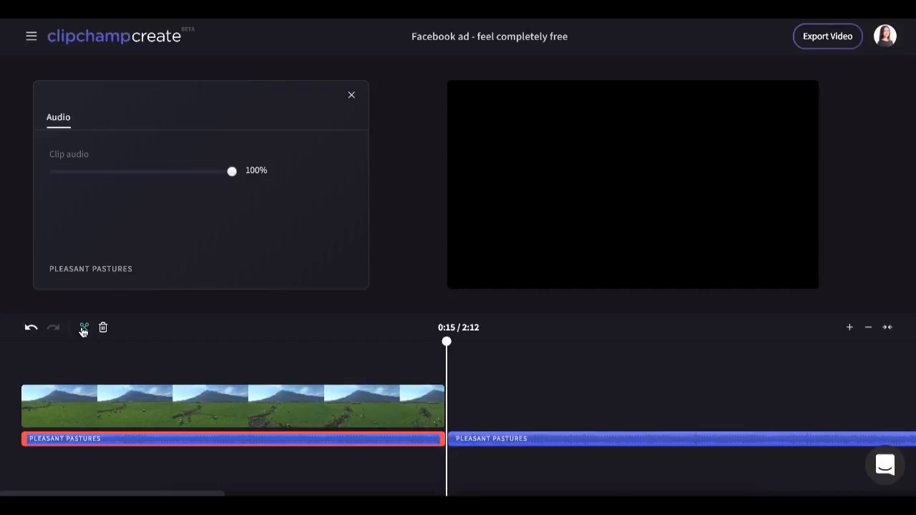
pyautogui.click(485, 445)
pyautogui.moveTo(486, 442)
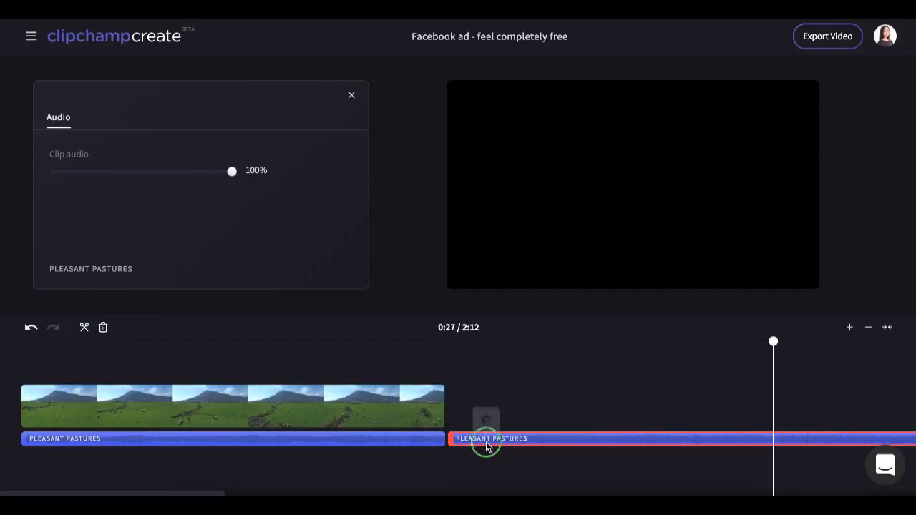
pyautogui.click(487, 418)
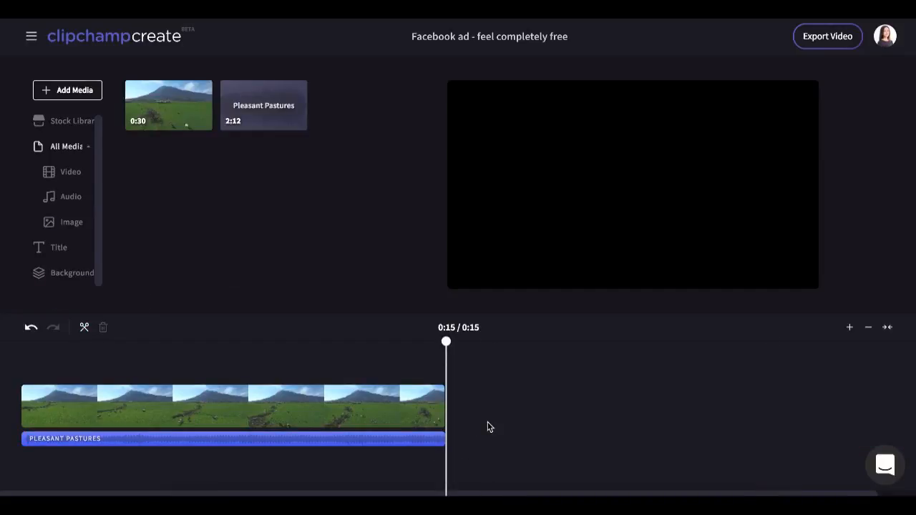
# Add a Large Heading static title to the timeline above the video, starting at about 0:06.
pyautogui.click(852, 328)
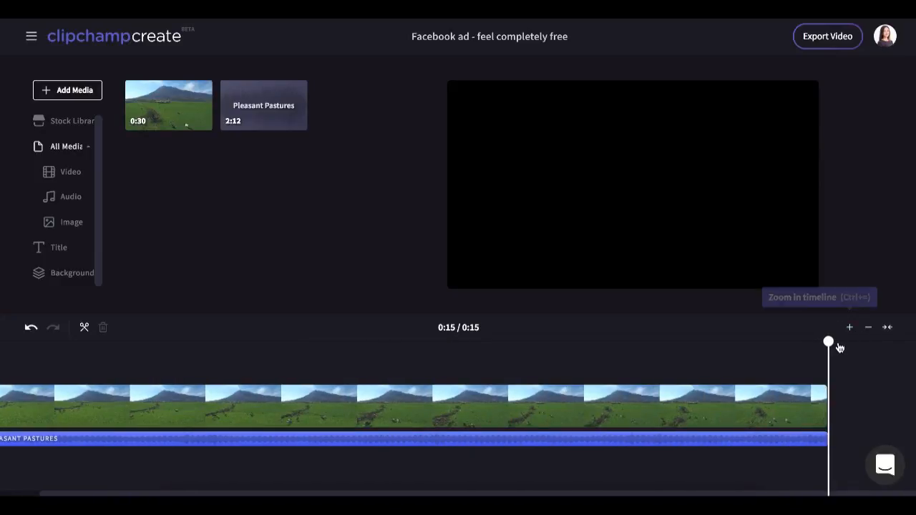
pyautogui.click(792, 406)
pyautogui.click(351, 95)
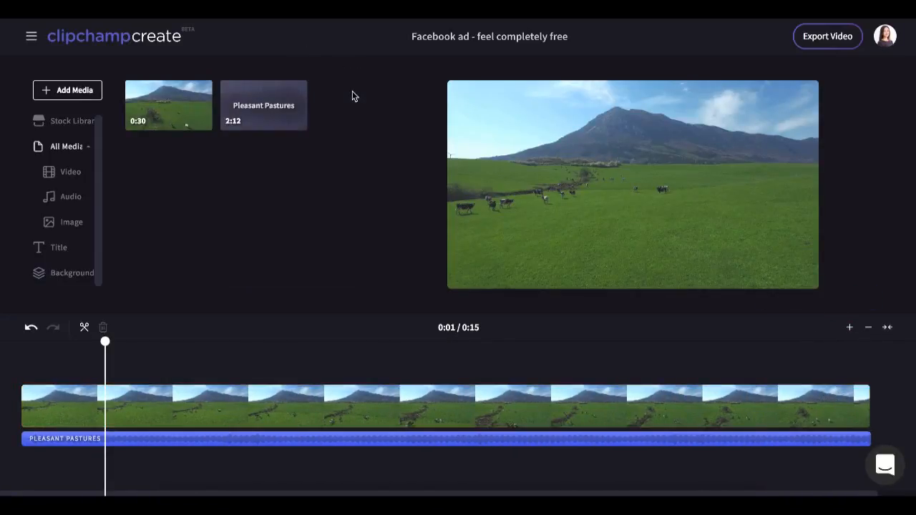
pyautogui.click(53, 248)
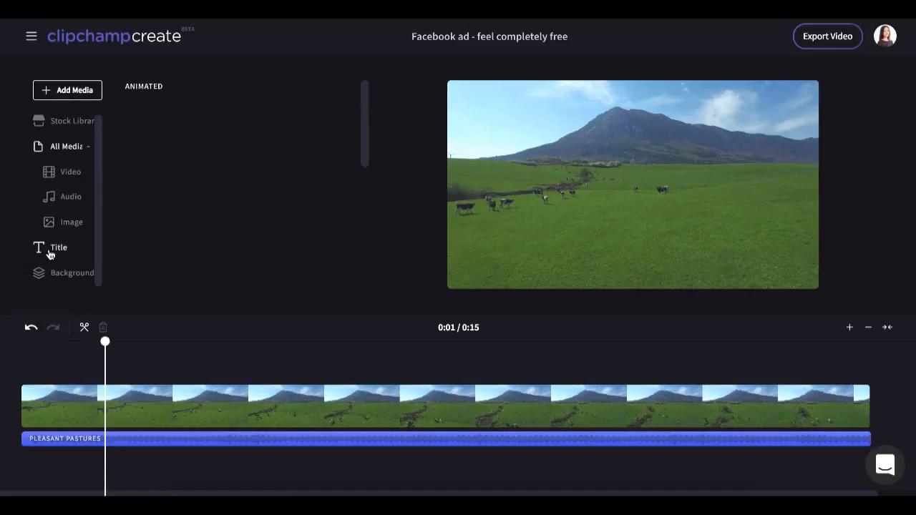
pyautogui.scroll(-5, 205, 211)
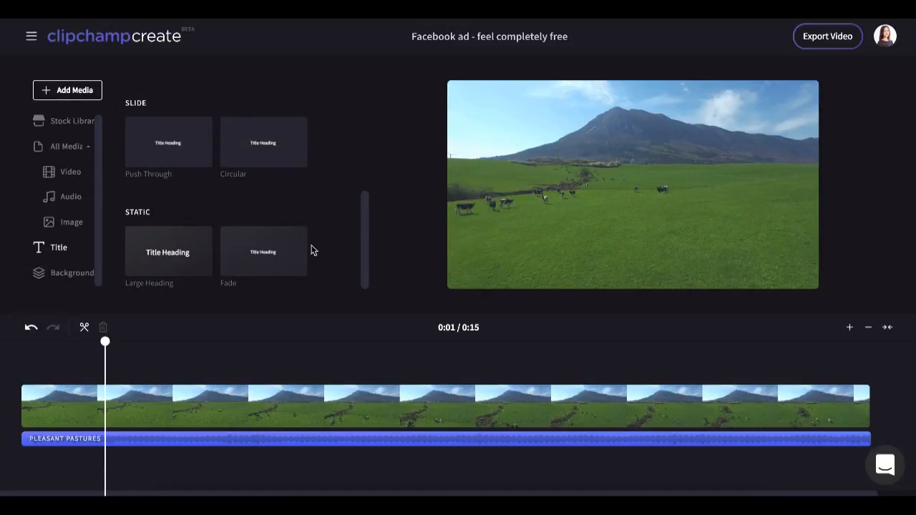
pyautogui.moveTo(173, 247); pyautogui.dragTo(558, 383)
# Change the title's heading text to FEEL COMPLETELY FREE.
pyautogui.click(433, 379)
pyautogui.tripleClick(152, 164)
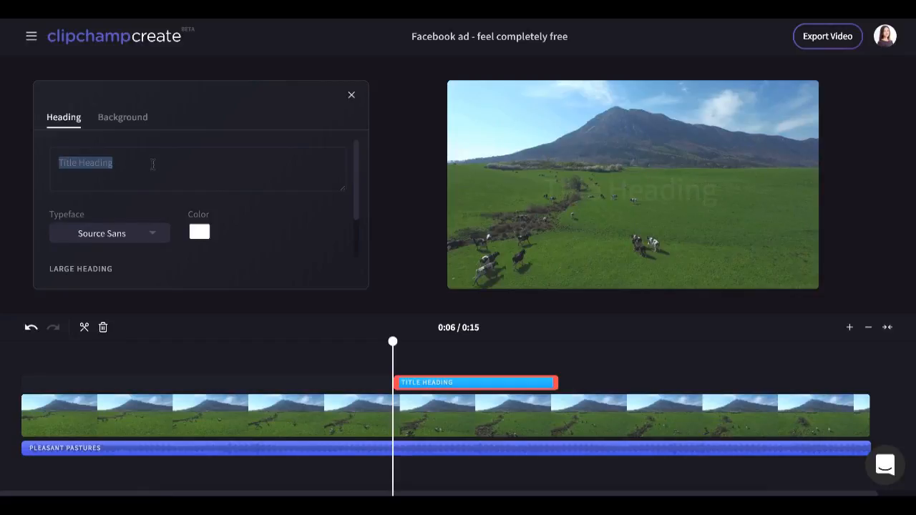
pyautogui.write('fe')
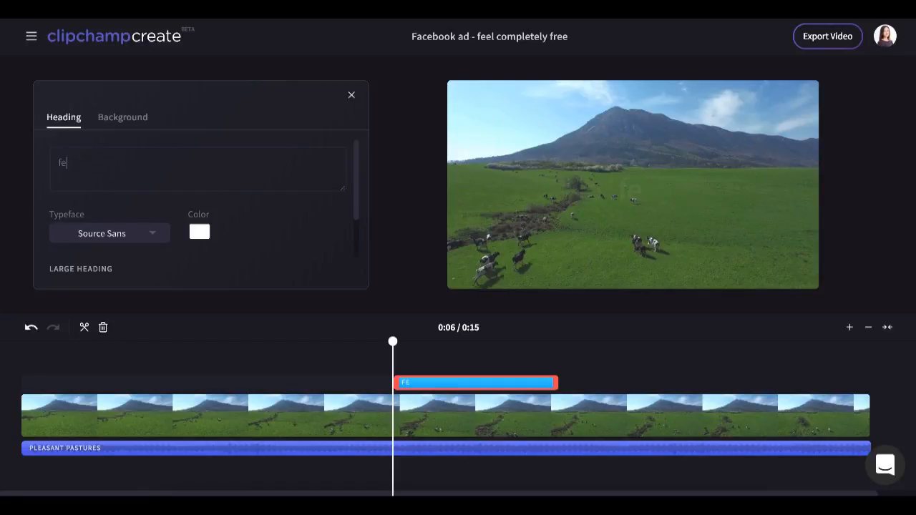
pyautogui.press('BackSpace')
pyautogui.press('BackSpace')
pyautogui.write('FEEL COMPLETELY FREE')
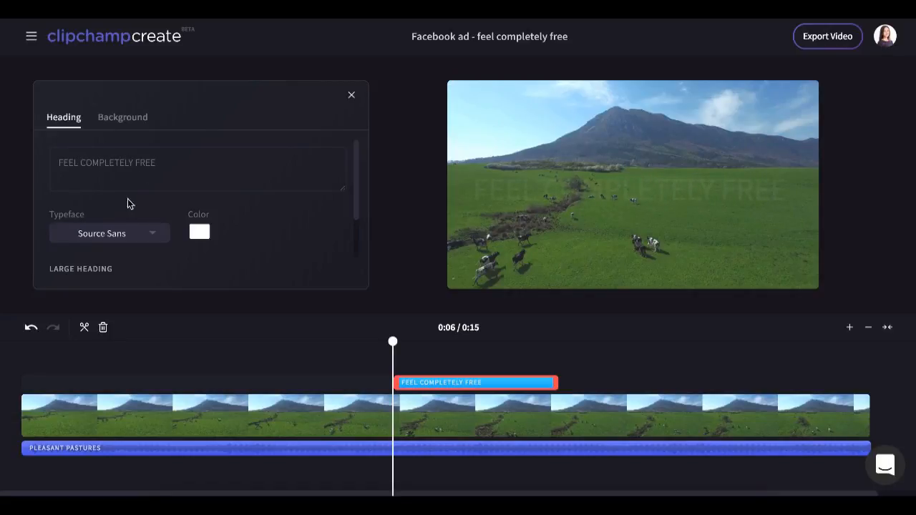
pyautogui.scroll(-1, 136, 215)
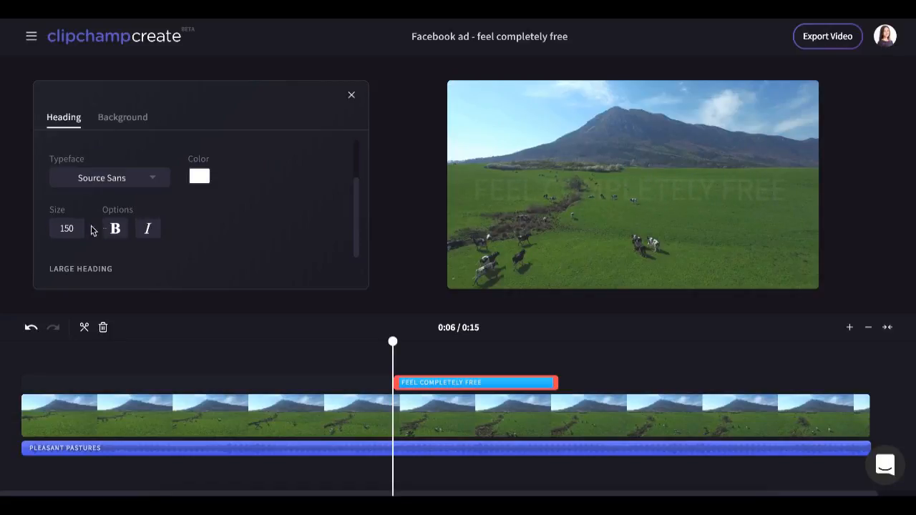
# Set the heading size to 100.
pyautogui.moveTo(393, 343); pyautogui.dragTo(439, 342)
pyautogui.click(69, 229)
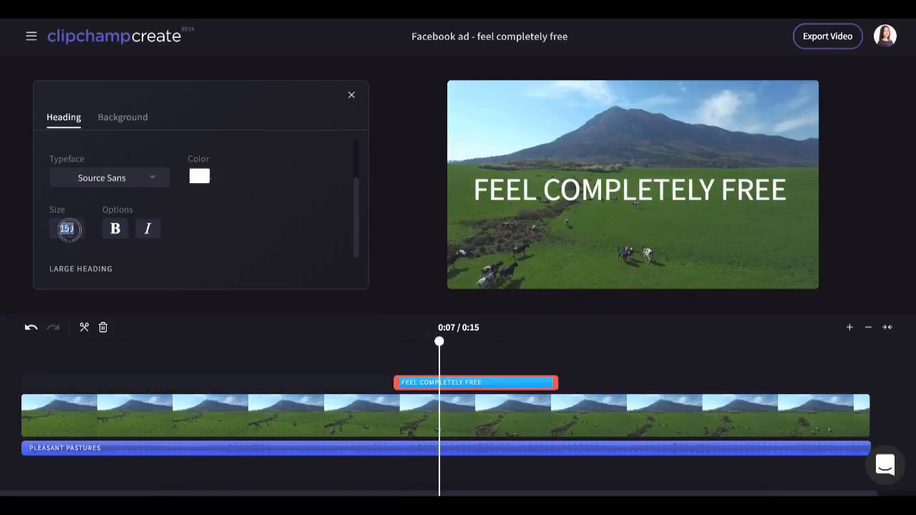
pyautogui.write('90')
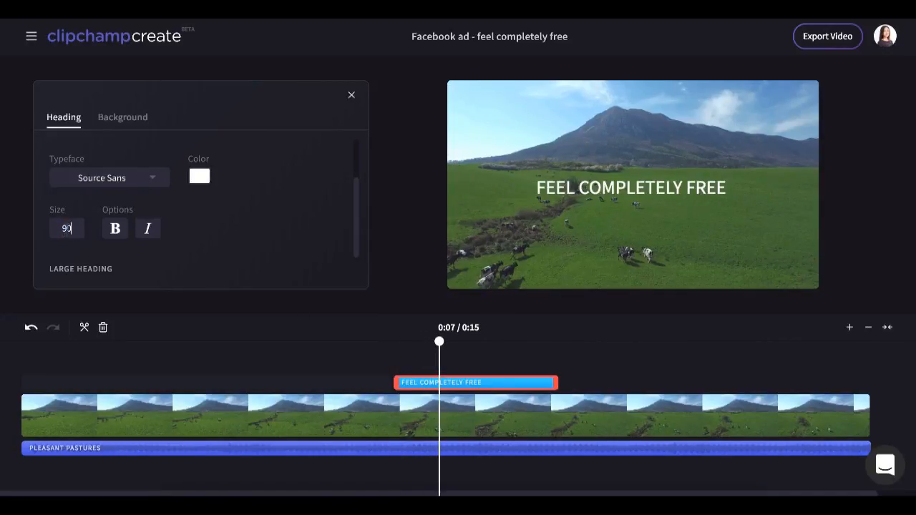
pyautogui.write('100')
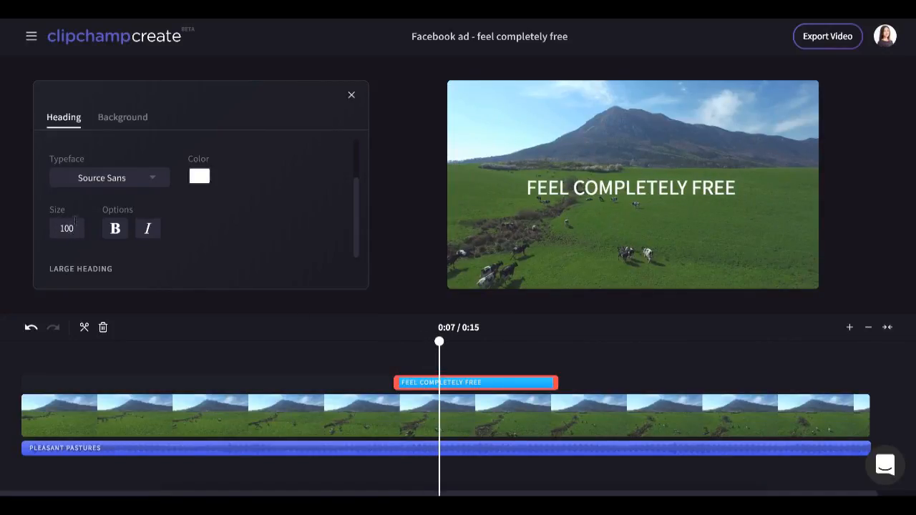
# Give the title a light pink background colour.
pyautogui.click(127, 120)
pyautogui.moveTo(52, 215); pyautogui.dragTo(241, 220)
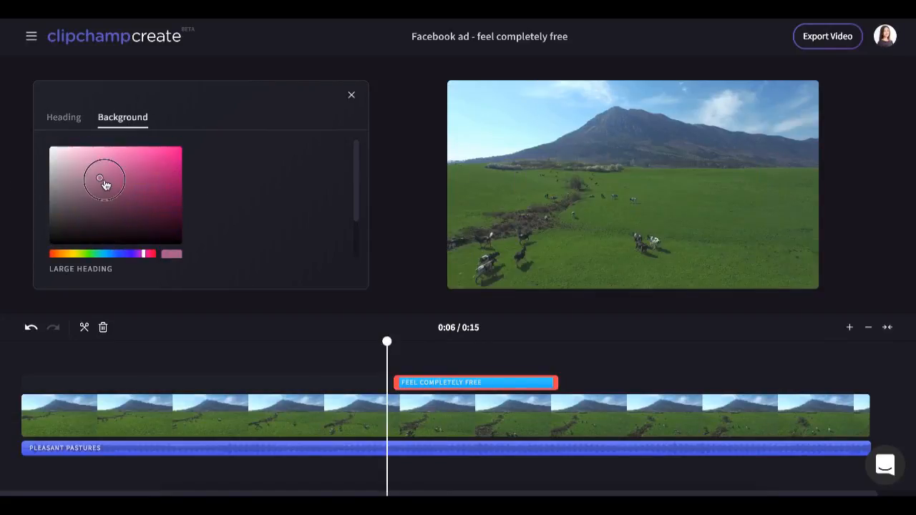
pyautogui.moveTo(101, 184); pyautogui.dragTo(106, 174)
pyautogui.moveTo(387, 342); pyautogui.dragTo(458, 341)
pyautogui.moveTo(114, 176); pyautogui.dragTo(83, 159)
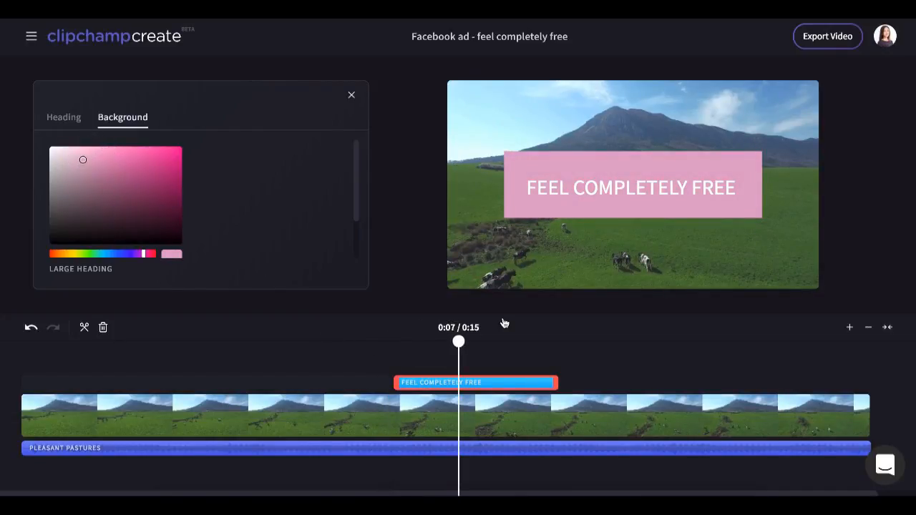
# Copy the background's hex colour code dca4c8.
pyautogui.scroll(-3, 184, 202)
pyautogui.doubleClick(78, 236)
pyautogui.rightClick(78, 236)
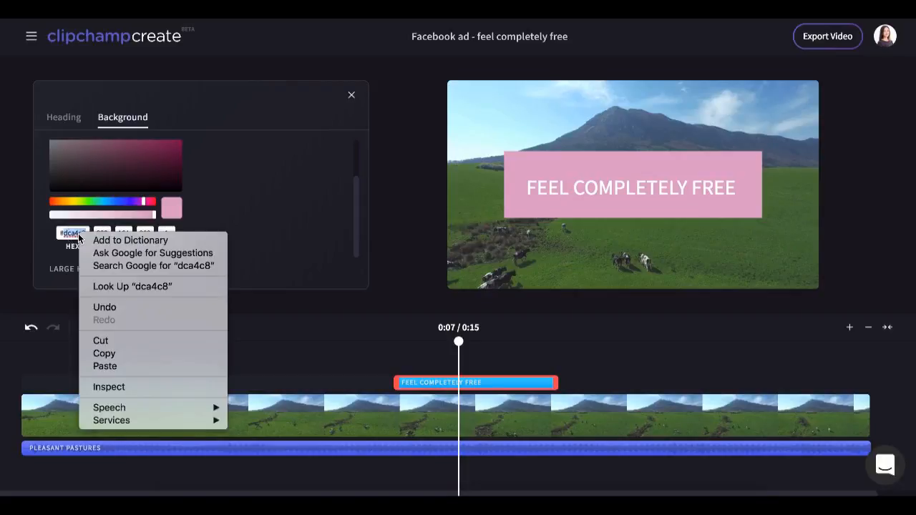
pyautogui.click(176, 353)
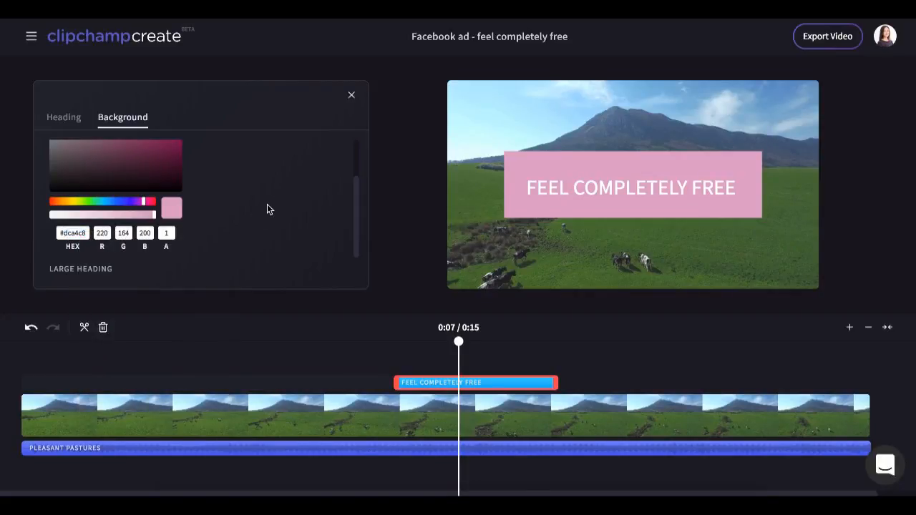
# Add a Push Through slide title to the timeline at about 0:13, near the end of the video.
pyautogui.moveTo(458, 342); pyautogui.dragTo(601, 343)
pyautogui.click(350, 95)
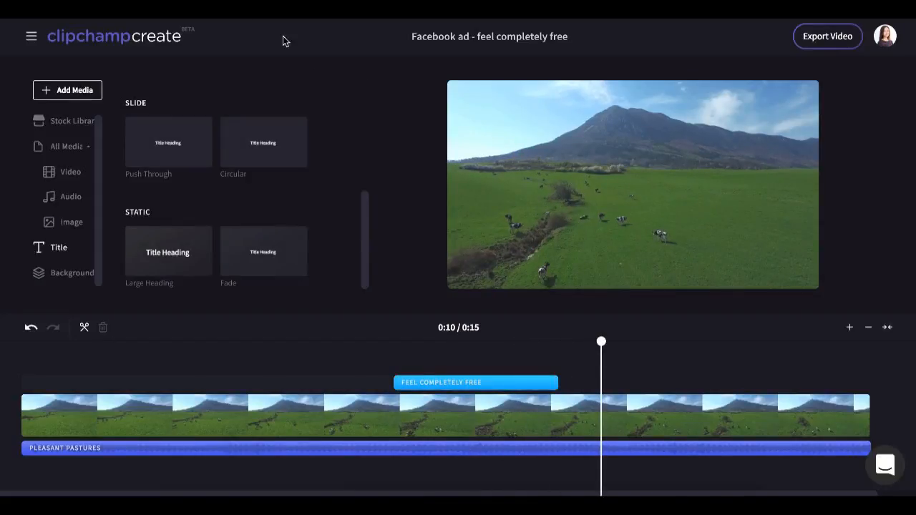
pyautogui.click(164, 138)
pyautogui.moveTo(163, 138); pyautogui.dragTo(827, 384)
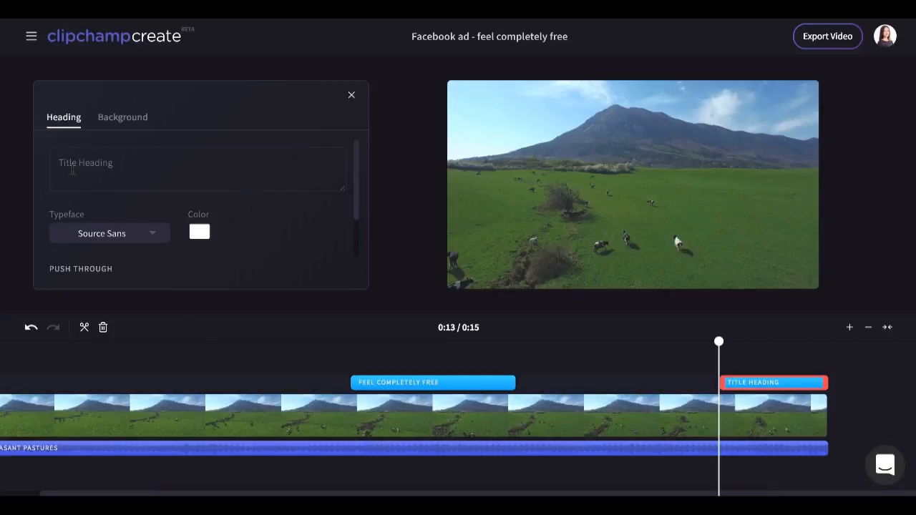
# Paste the hex colour dca4c8 as the new title's background colour.
pyautogui.click(118, 118)
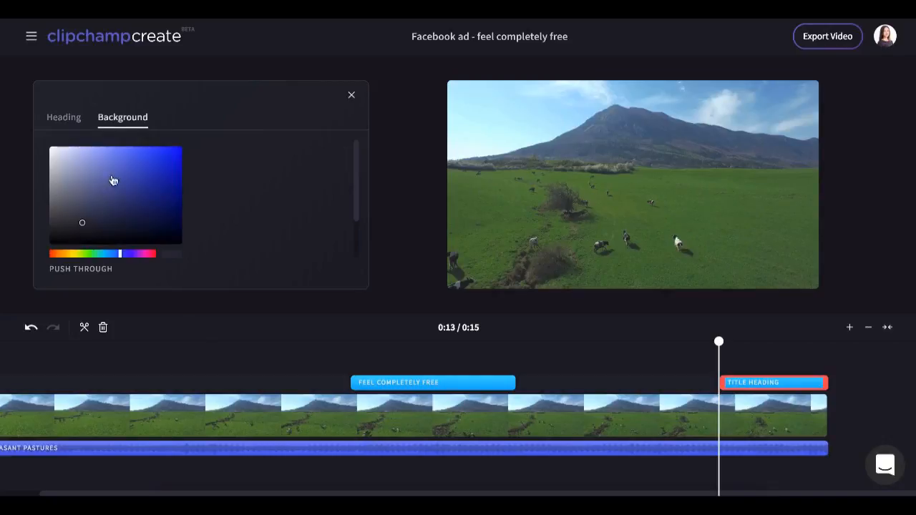
pyautogui.click(78, 235)
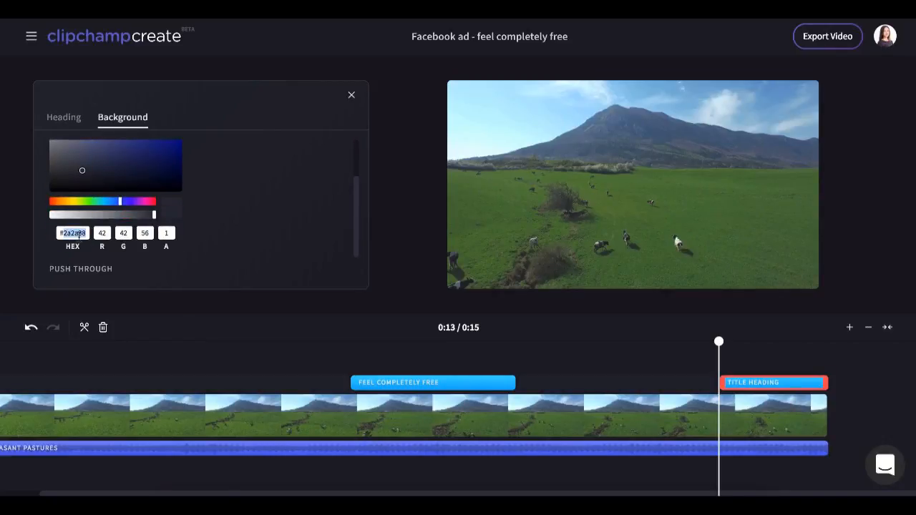
pyautogui.rightClick(79, 234)
pyautogui.click(125, 338)
pyautogui.moveTo(719, 347); pyautogui.dragTo(763, 347)
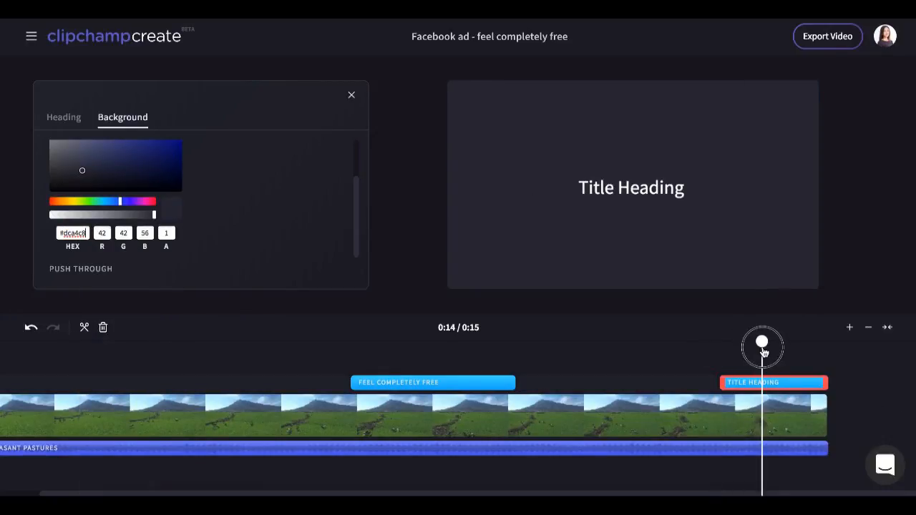
pyautogui.click(216, 237)
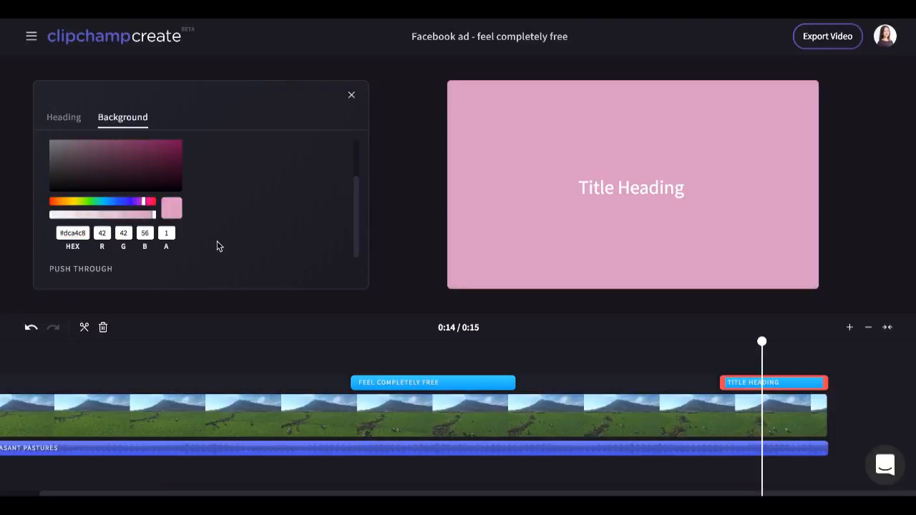
# Set this closing title's heading size to 100.
pyautogui.click(76, 120)
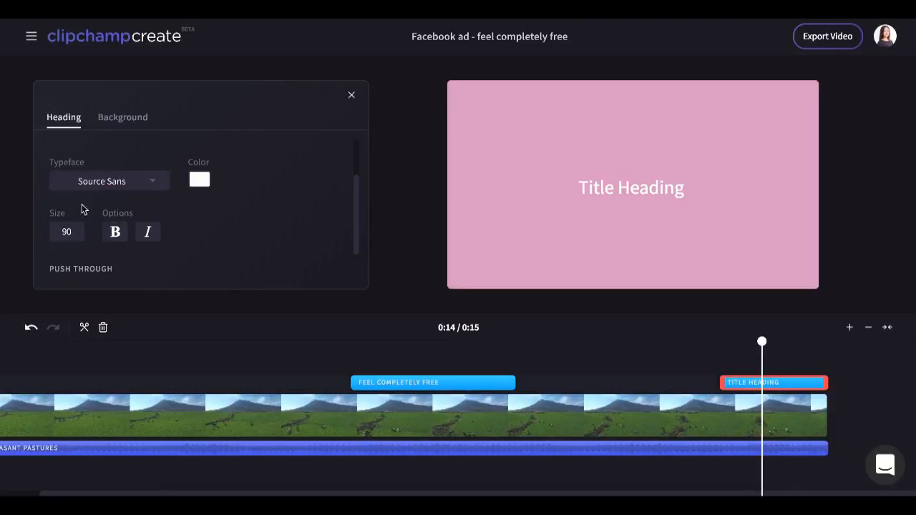
pyautogui.doubleClick(72, 230)
pyautogui.write('00')
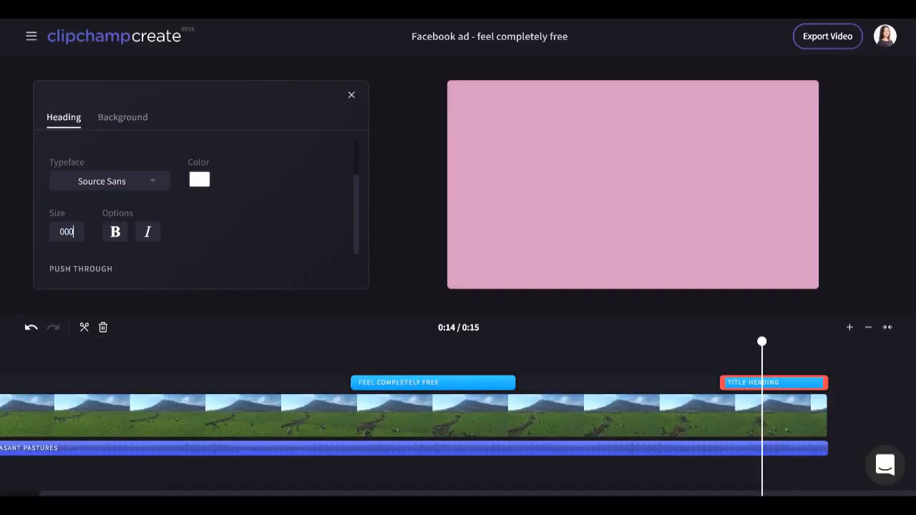
pyautogui.write('100')
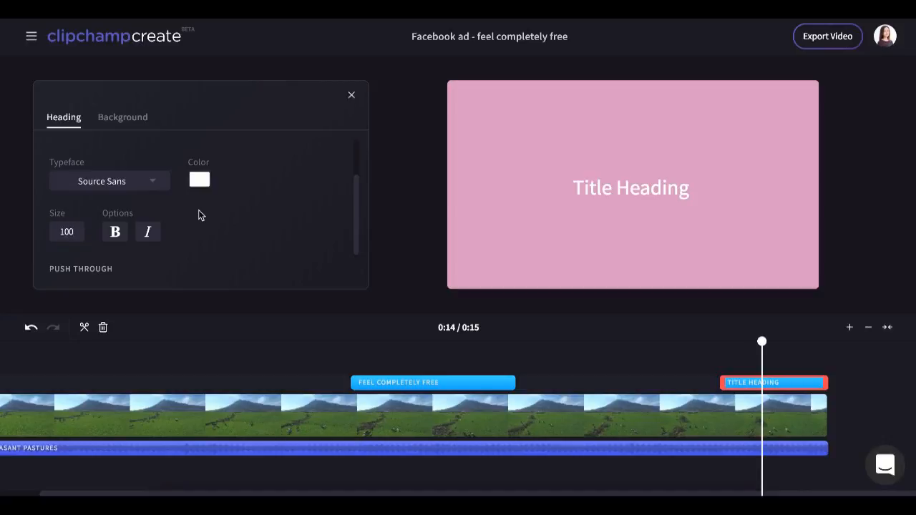
# Replace the title text with "Find the perfect vacation".
pyautogui.scroll(2, 121, 208)
pyautogui.tripleClick(122, 162)
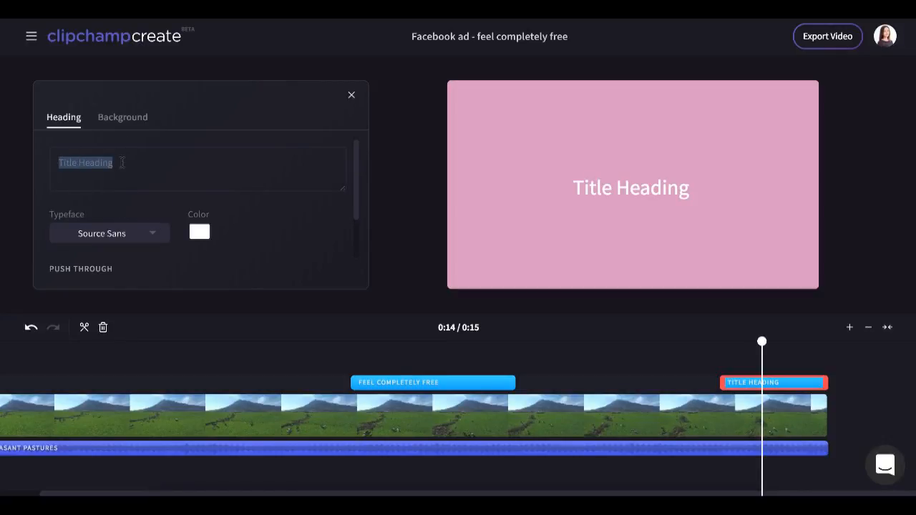
pyautogui.write('Vis')
pyautogui.press('BackSpace')
pyautogui.press('BackSpace')
pyautogui.press('BackSpace')
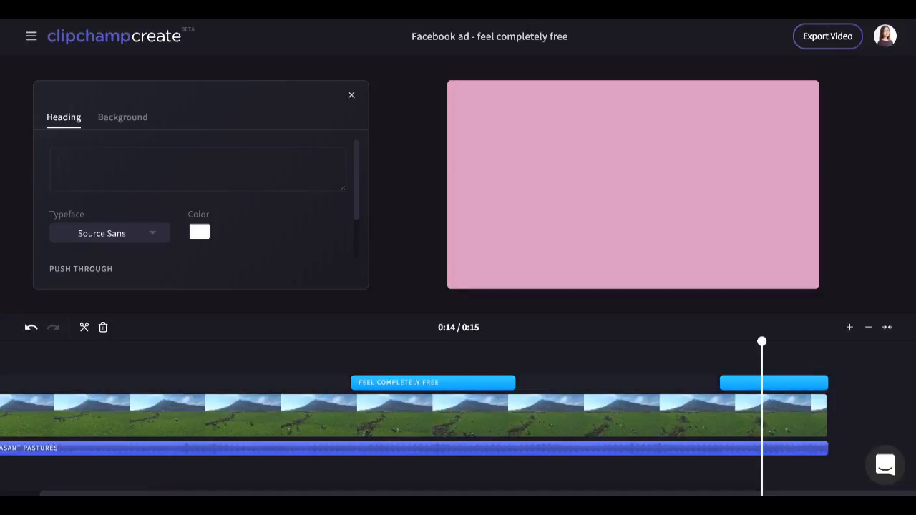
pyautogui.write('Find ')
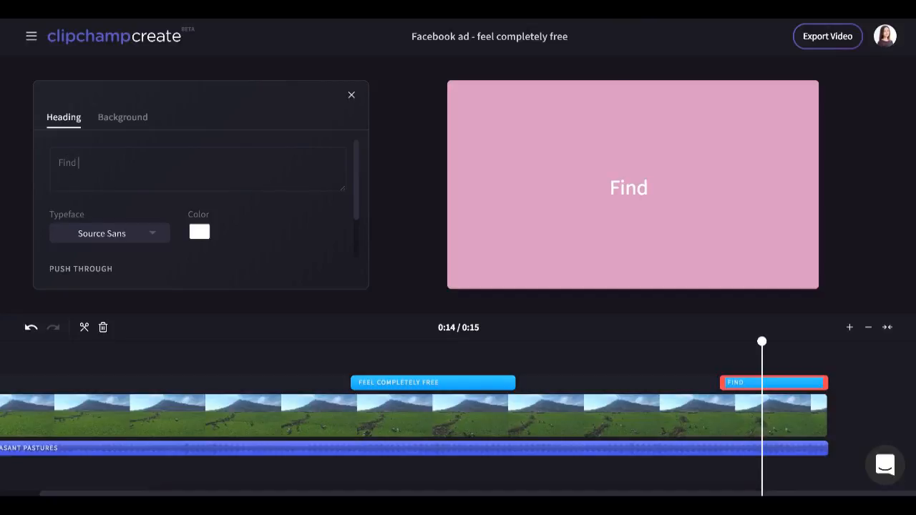
pyautogui.write('y')
pyautogui.press('BackSpace')
pyautogui.write('the perfect ')
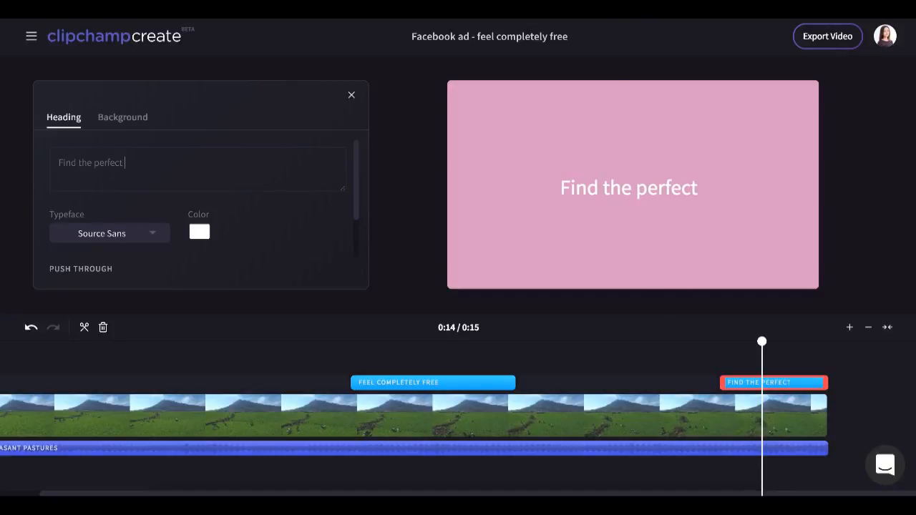
pyautogui.write('cava')
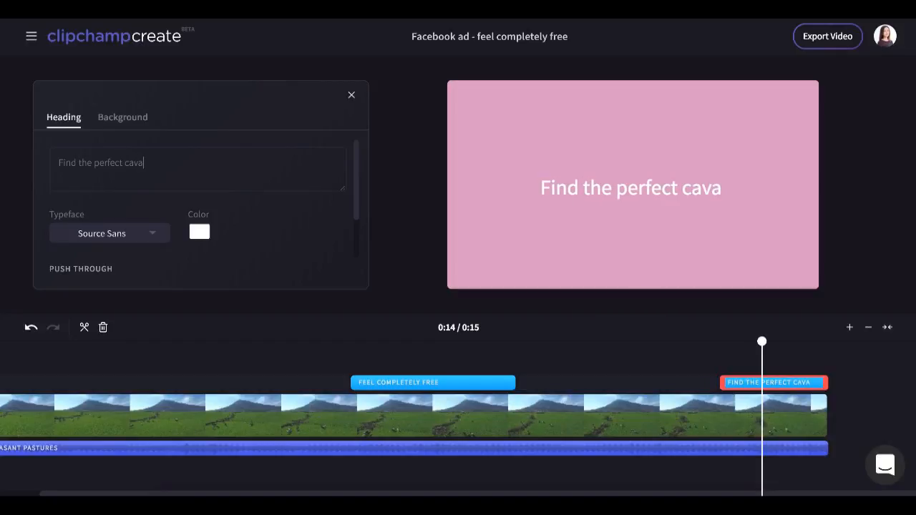
pyautogui.press('BackSpace')
pyautogui.press('BackSpace')
pyautogui.press('BackSpace')
pyautogui.press('BackSpace')
pyautogui.write('vact')
pyautogui.press('BackSpace')
pyautogui.write('ation')
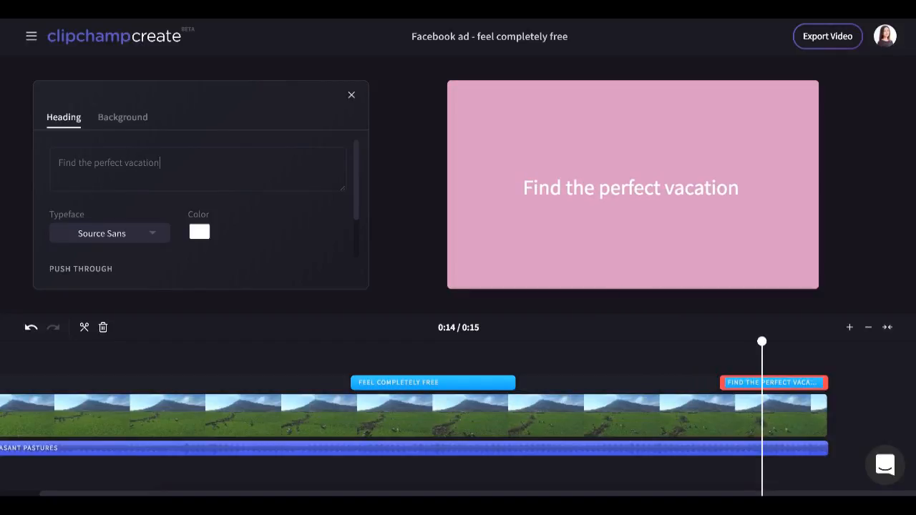
pyautogui.press('Return')
pyautogui.write('Visit')
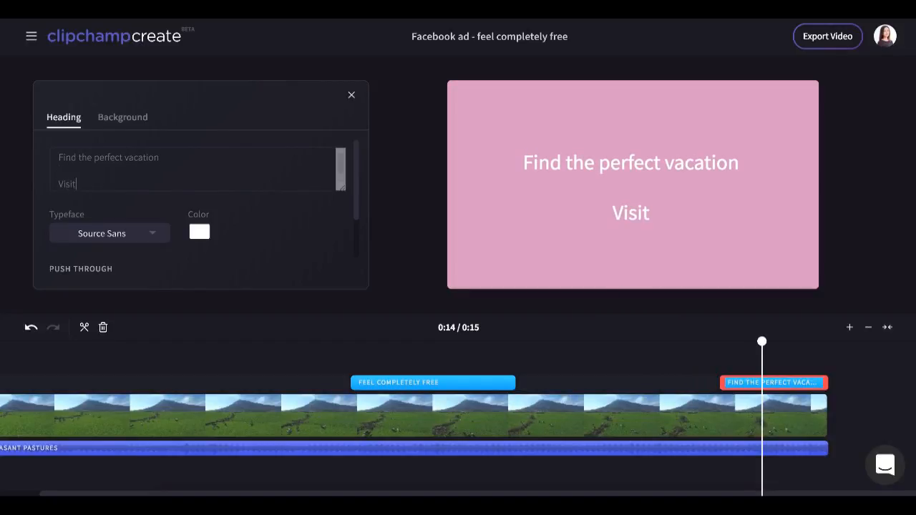
pyautogui.press('Return')
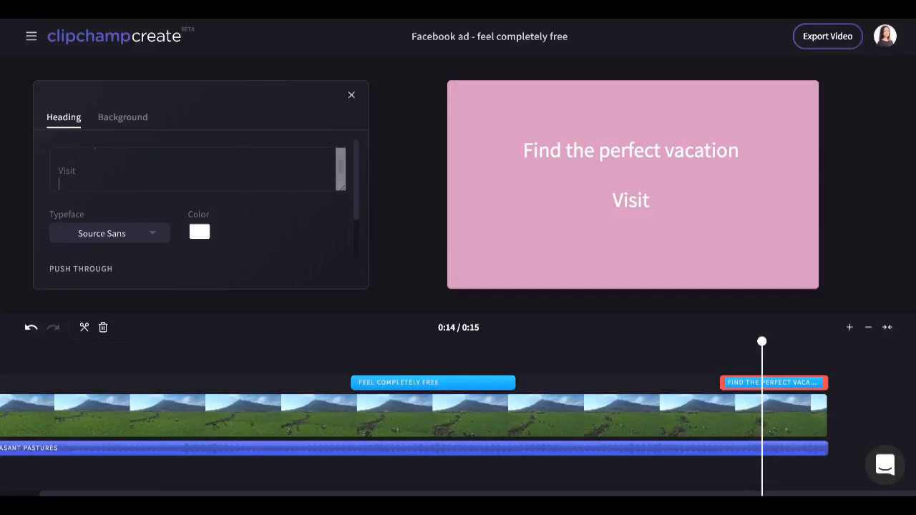
pyautogui.write('www.get')
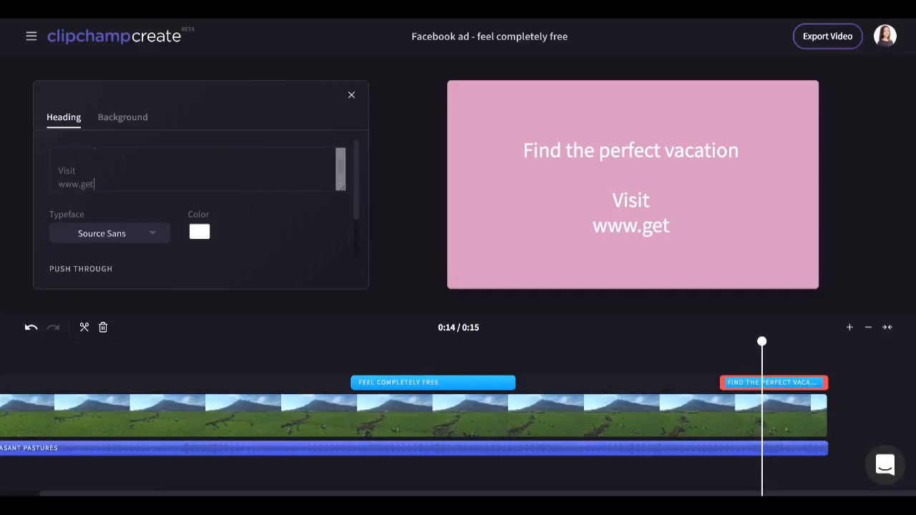
pyautogui.write('awayto')
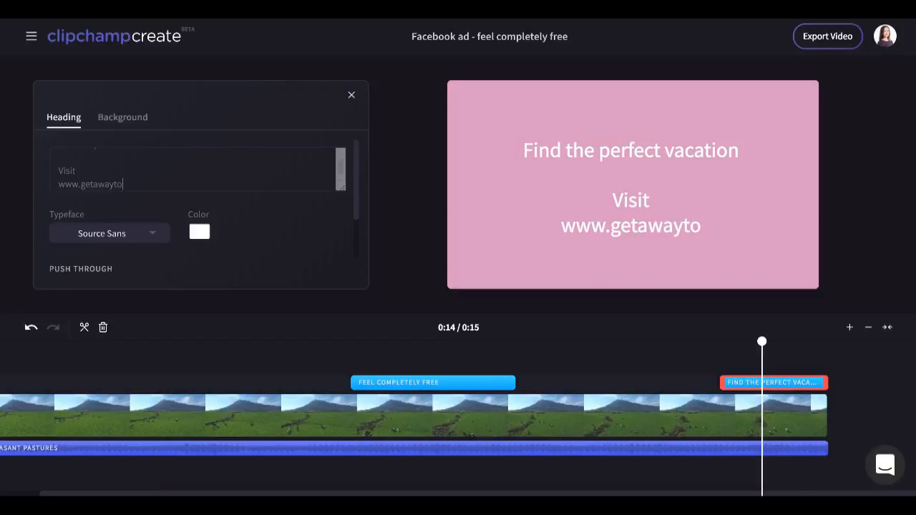
pyautogui.write('day.com')
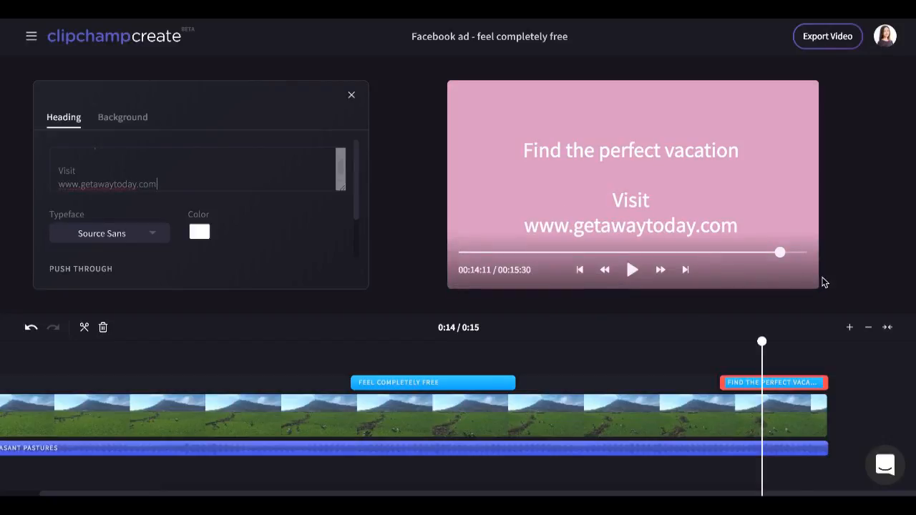
# Trim the end of the footage clip so it stops shortly before the closing title and music end.
pyautogui.moveTo(761, 342); pyautogui.dragTo(5, 380)
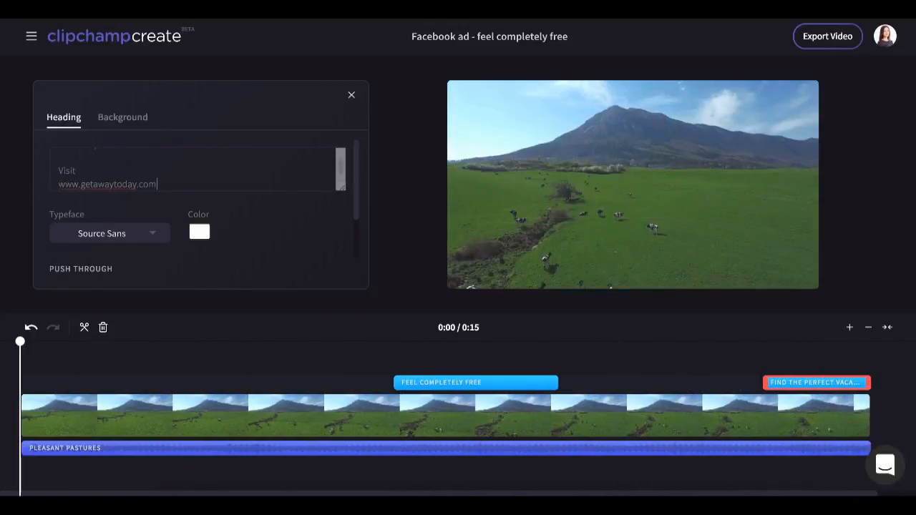
pyautogui.moveTo(604, 262)
pyautogui.moveTo(20, 343); pyautogui.dragTo(777, 381)
pyautogui.click(812, 422)
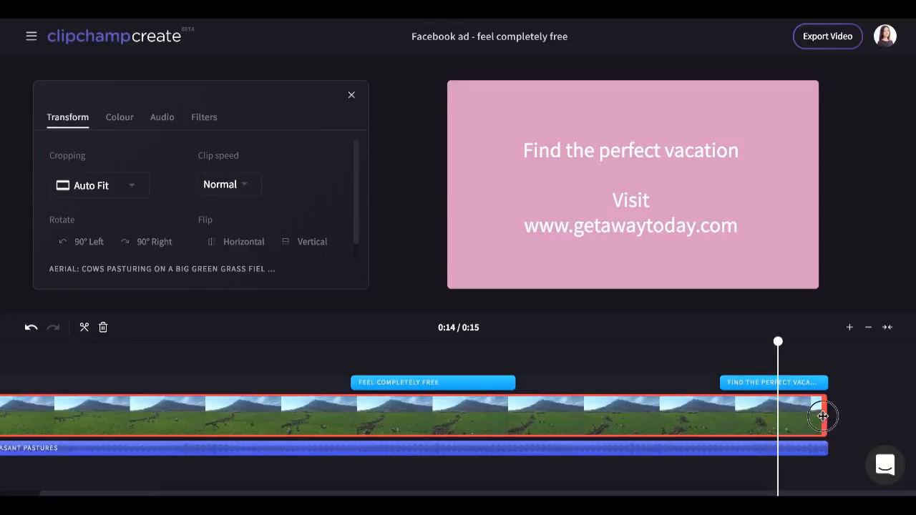
pyautogui.moveTo(823, 419); pyautogui.dragTo(800, 419)
pyautogui.click(787, 346)
pyautogui.moveTo(789, 350)
pyautogui.mouseDown()
pyautogui.moveTo(863, 349)
pyautogui.moveTo(776, 343)
pyautogui.mouseUp()
pyautogui.moveTo(801, 415); pyautogui.dragTo(806, 413)
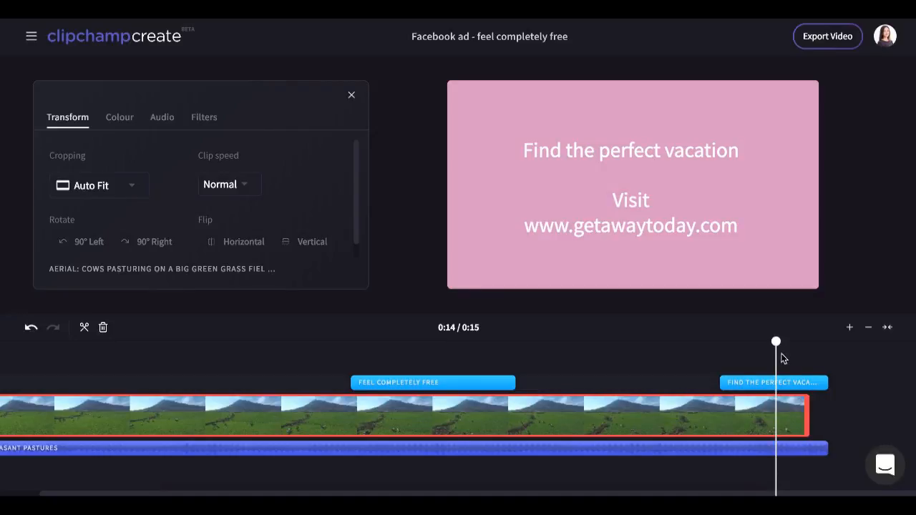
# Play the whole video from the beginning to preview it.
pyautogui.moveTo(777, 343); pyautogui.dragTo(21, 344)
pyautogui.click(633, 269)
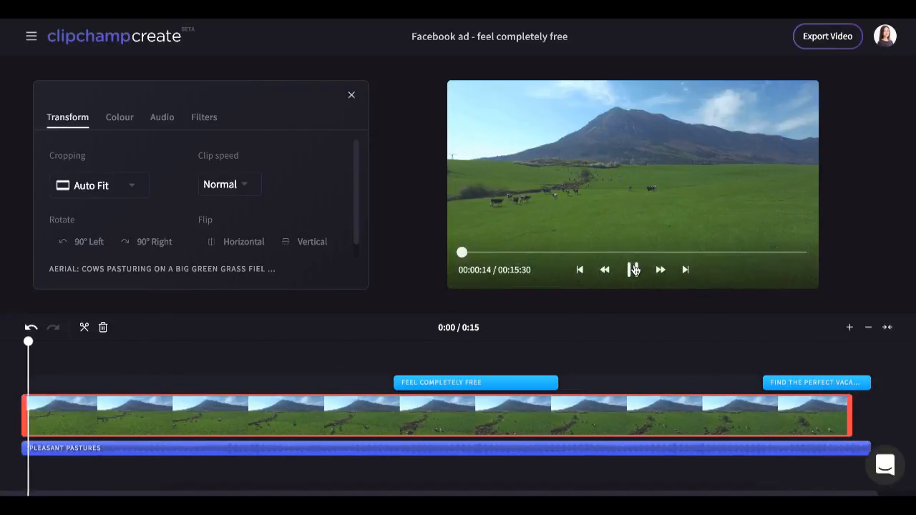